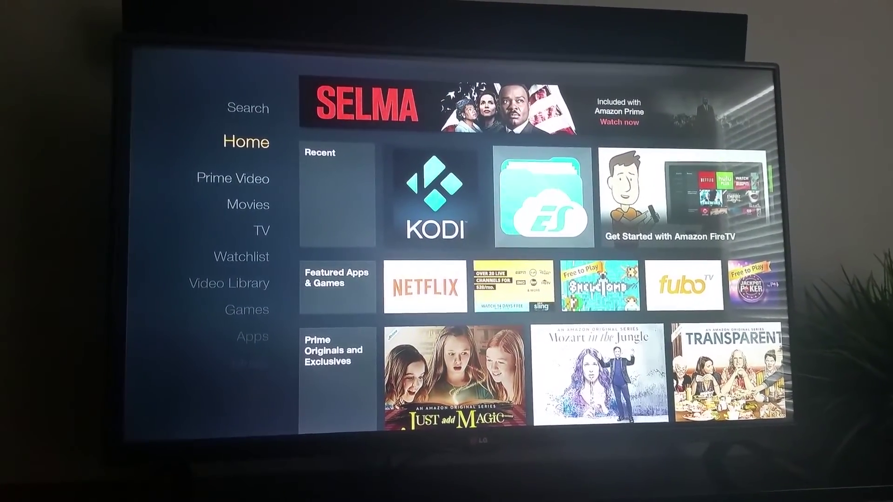
- Move down the Fire TV main menu past TV and Video Library to Settings
key(Down)
key(Down)
key(Down)
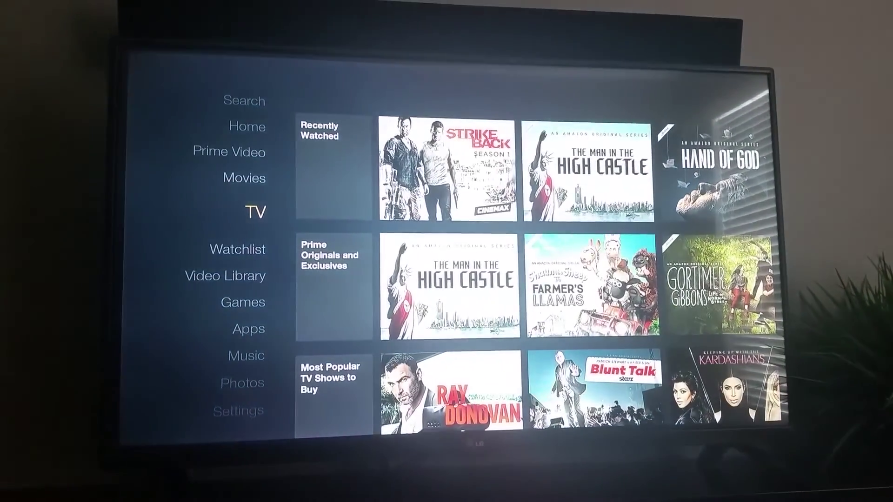
key(Down)
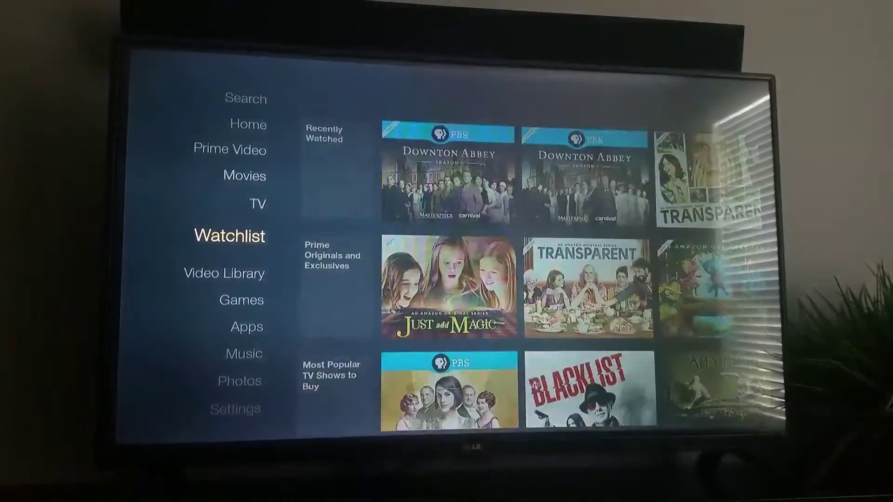
key(Down)
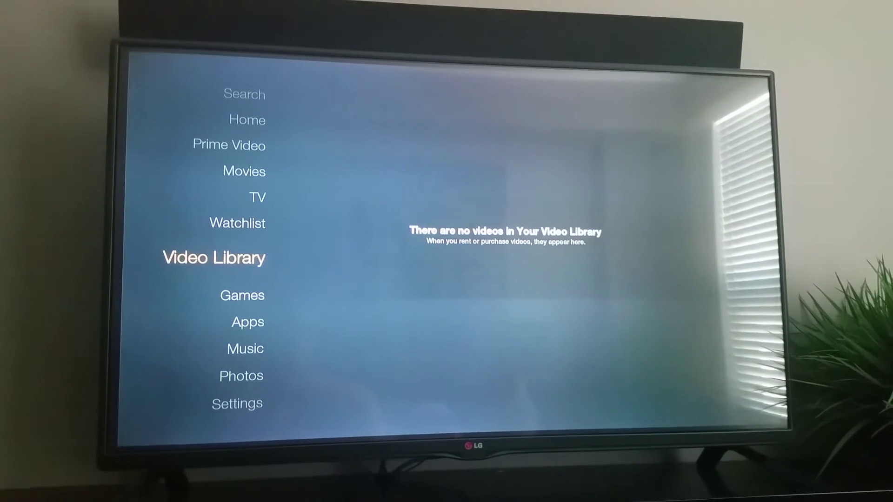
key(Down)
key(Down)
key(Down)
key(Down)
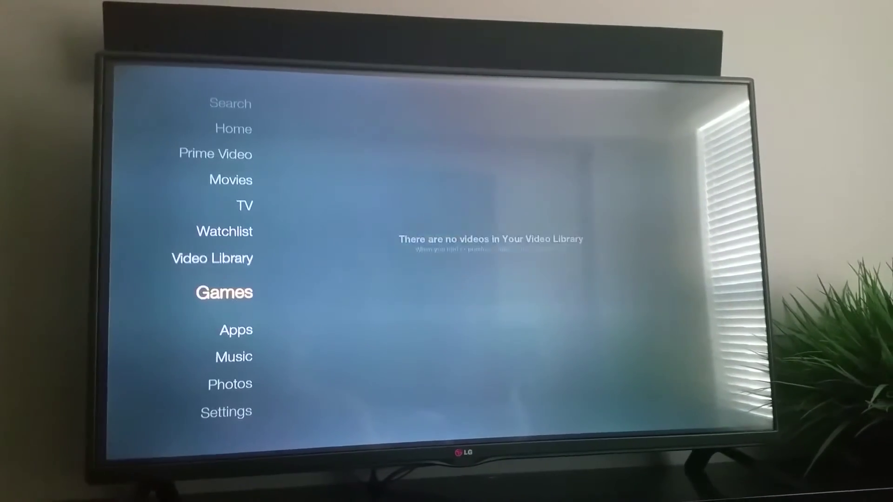
key(Down)
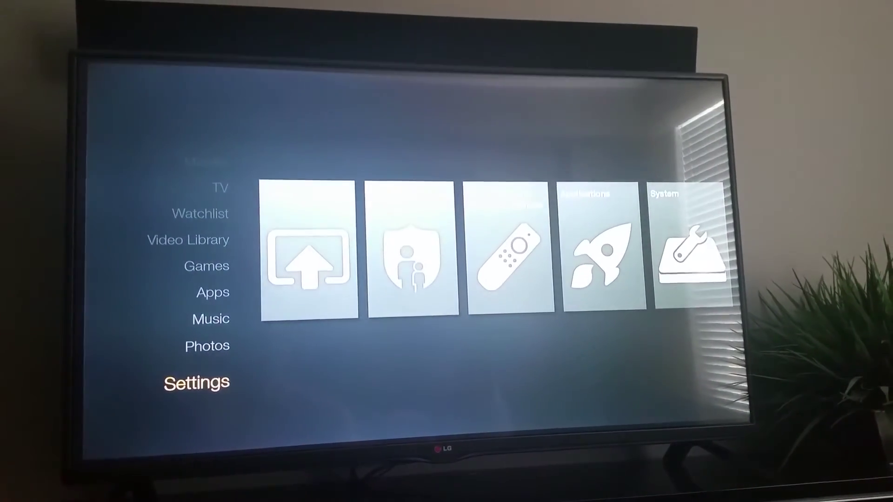
- Open the System settings tile and move down to Developer Options
key(Right)
key(Right)
key(Right)
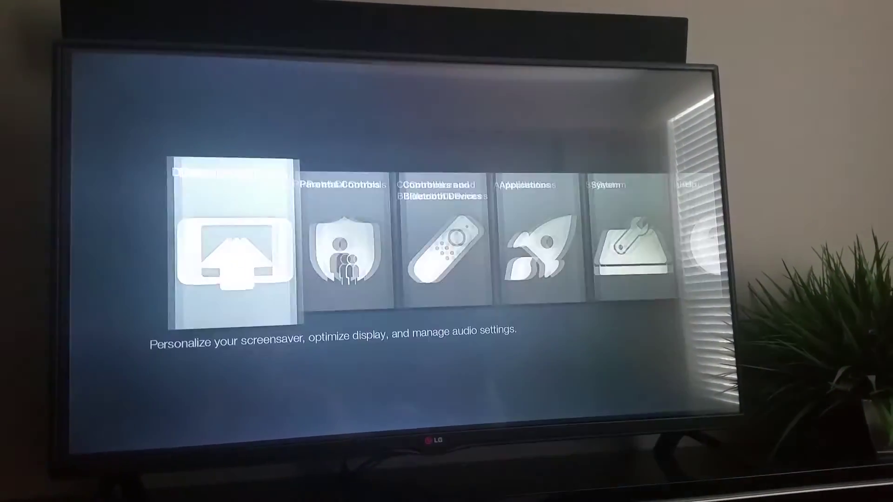
key(Right)
key(Right)
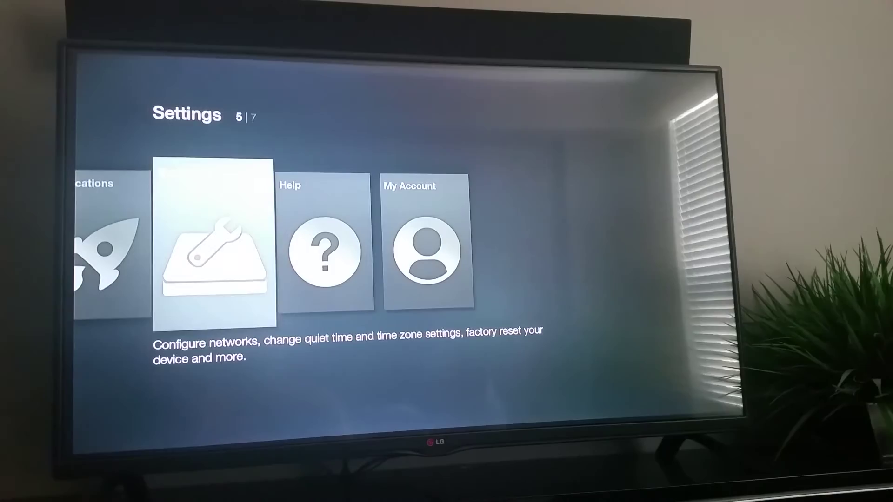
key(Return)
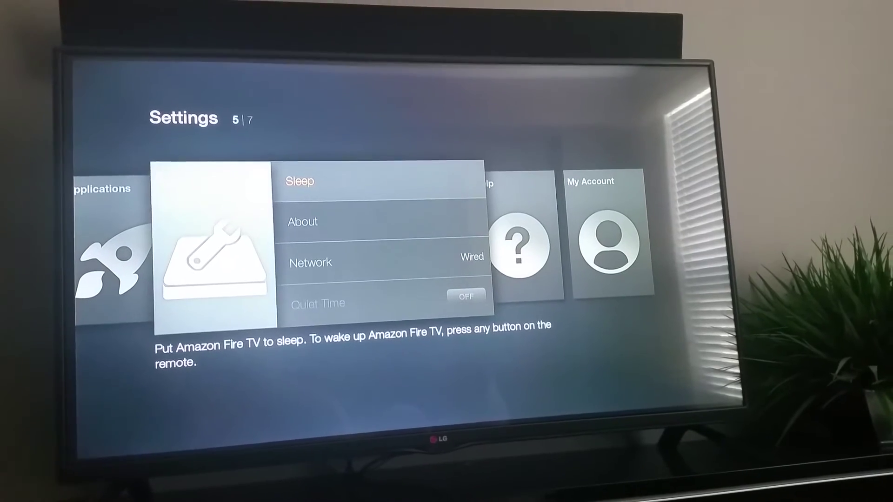
key(Down)
key(Down)
key(Down)
key(Down)
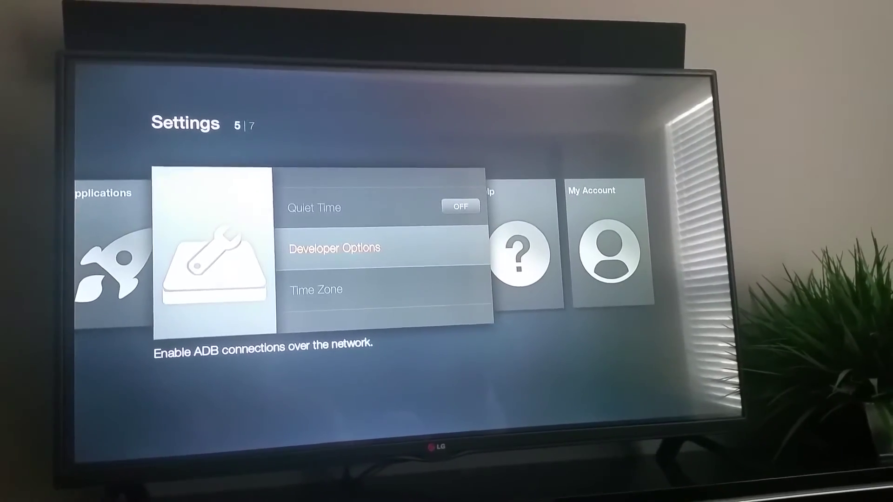
- In Developer Options, turn on ADB debugging and Apps from Unknown Sources
key(Return)
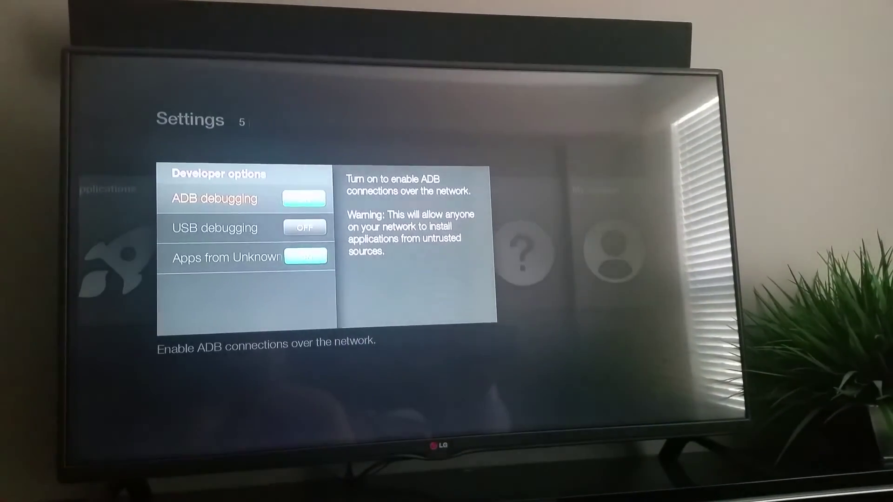
key(Down)
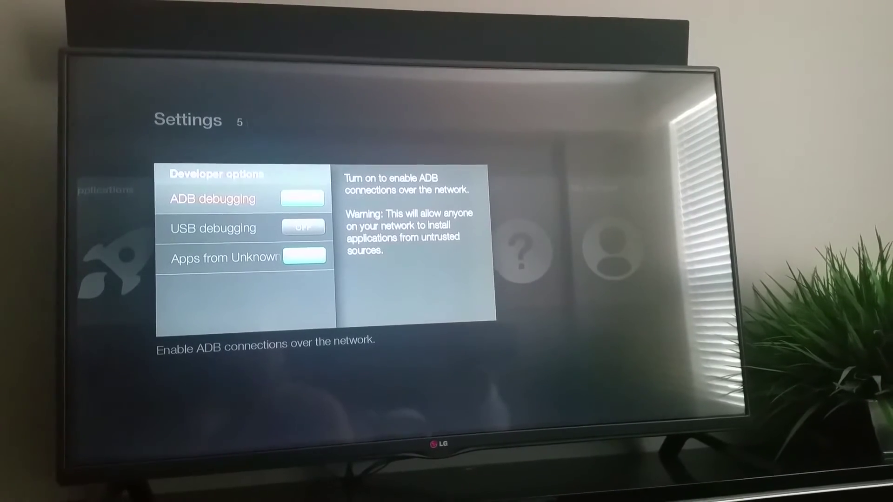
key(Down)
key(Down)
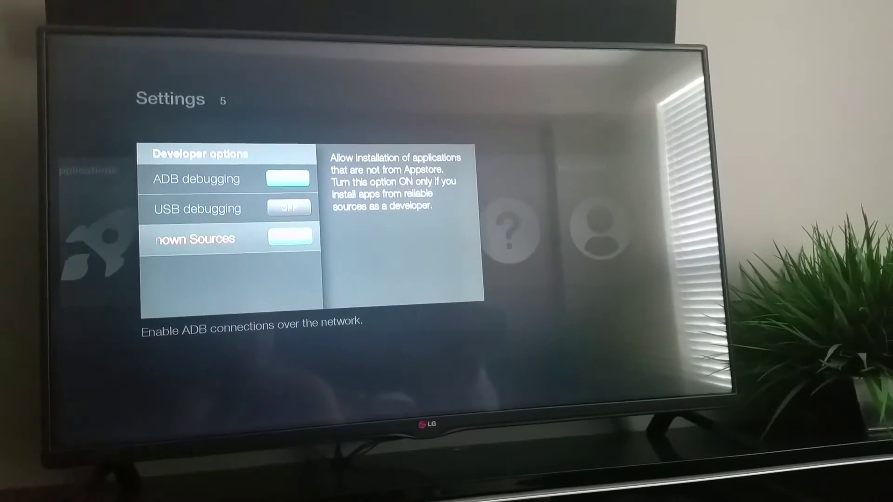
- Go back to System > About > Network to read the IP address 192.168.1.75
key(Escape)
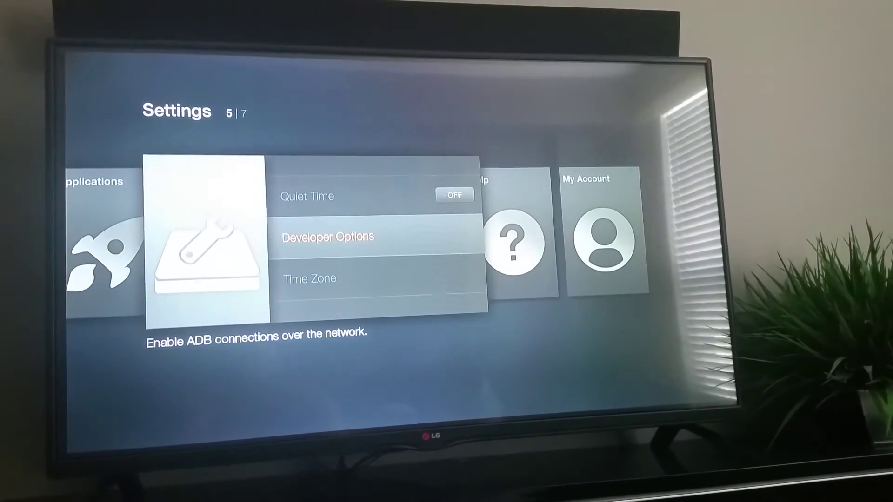
key(Up)
key(Up)
key(Up)
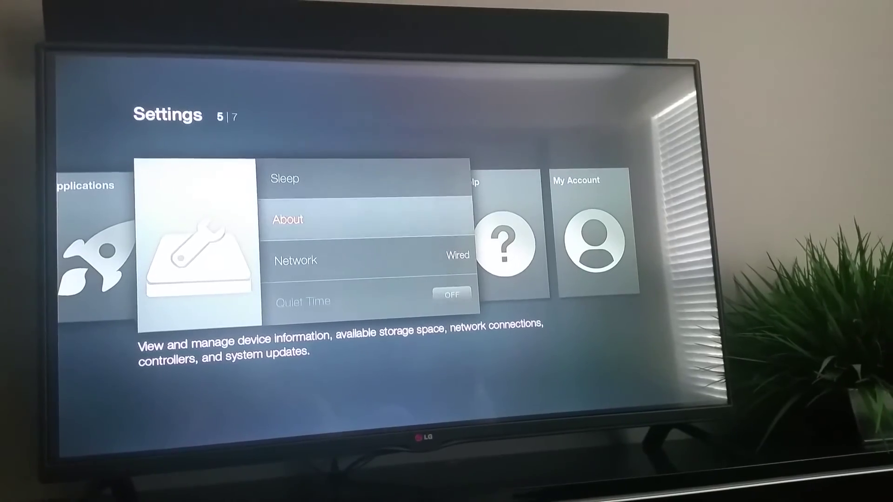
key(Return)
key(Down)
key(Down)
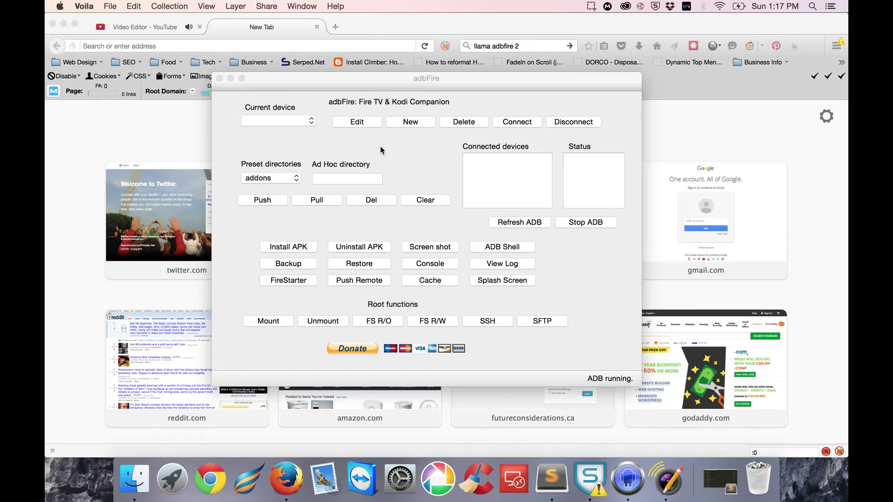
- Create a new device with description Bedroom and address 192.168.1.75, save it, and connect
click(411, 123)
click(411, 122)
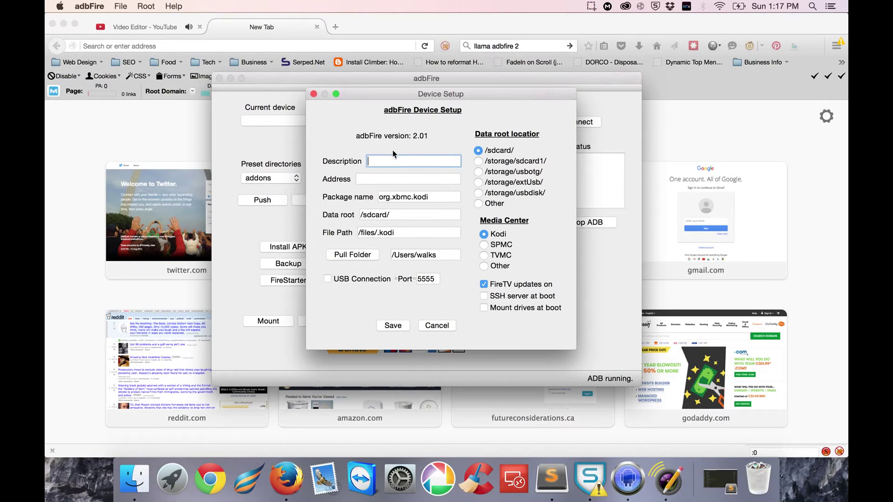
text(Bedroom)
key(Tab)
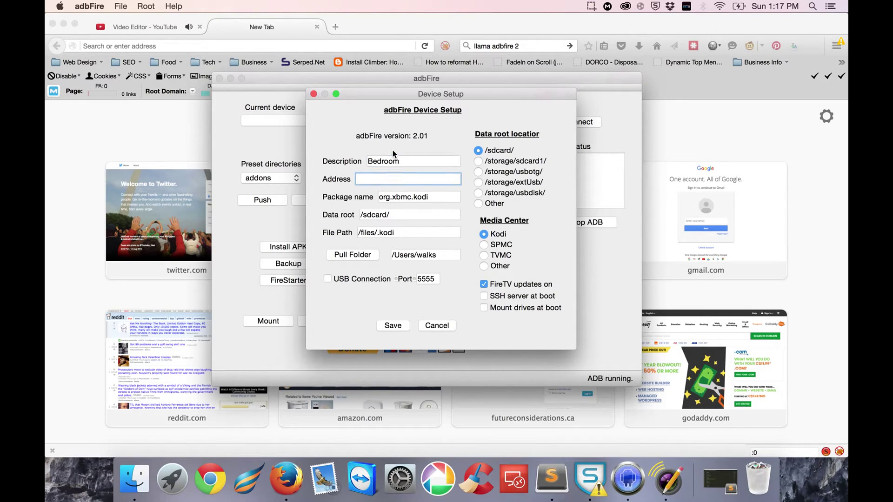
text(192.168.1.75)
click(393, 325)
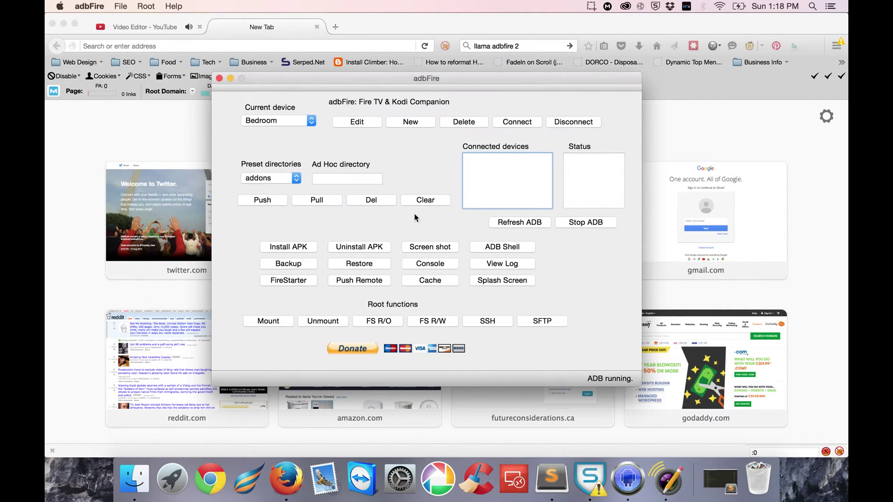
click(524, 122)
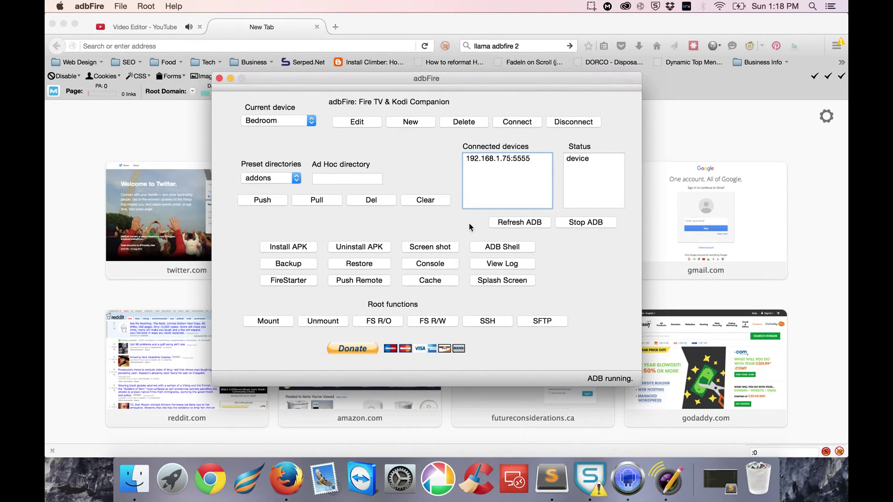
- Choose kodi-15.2-Isengard-armeabi-v7a.apk from Downloads > Kodi as the APK to install
click(287, 247)
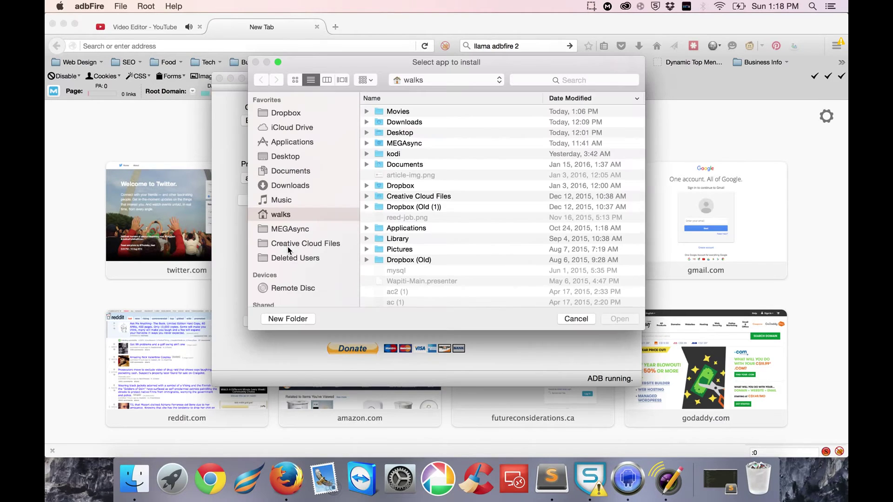
click(285, 186)
double_click(399, 111)
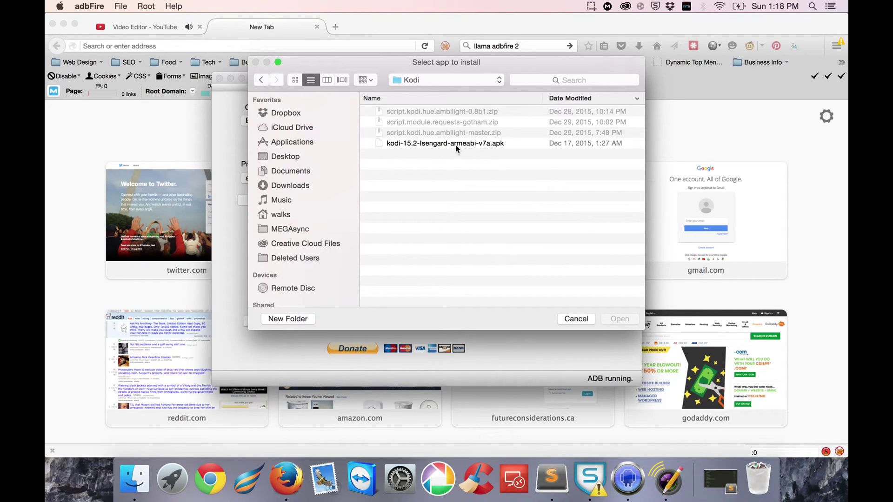
click(442, 147)
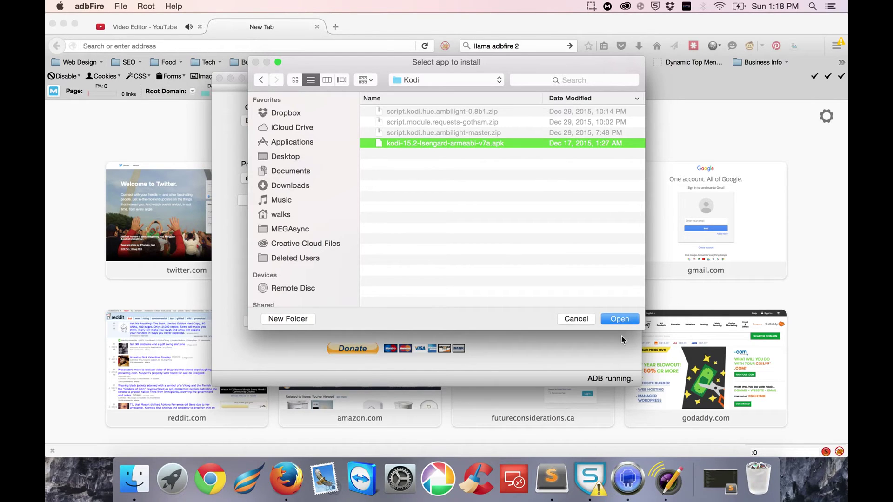
click(621, 320)
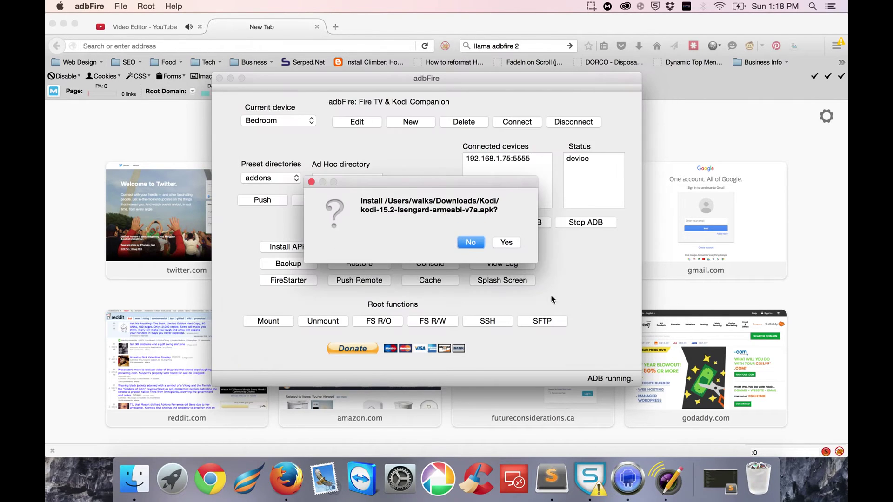
- Confirm installing the Kodi 15.2 APK on the Bedroom Fire TV
click(509, 243)
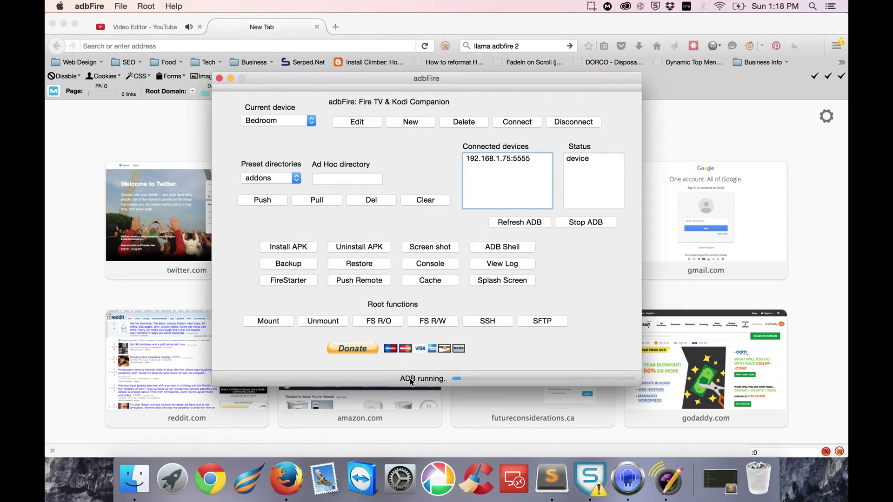